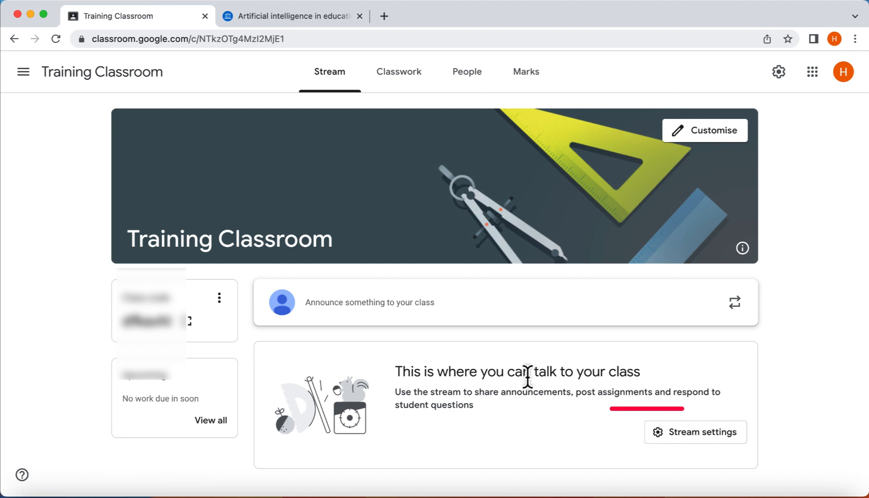
- In the class settings, set the Stream permission to Students can only comment
left_click(702, 433)
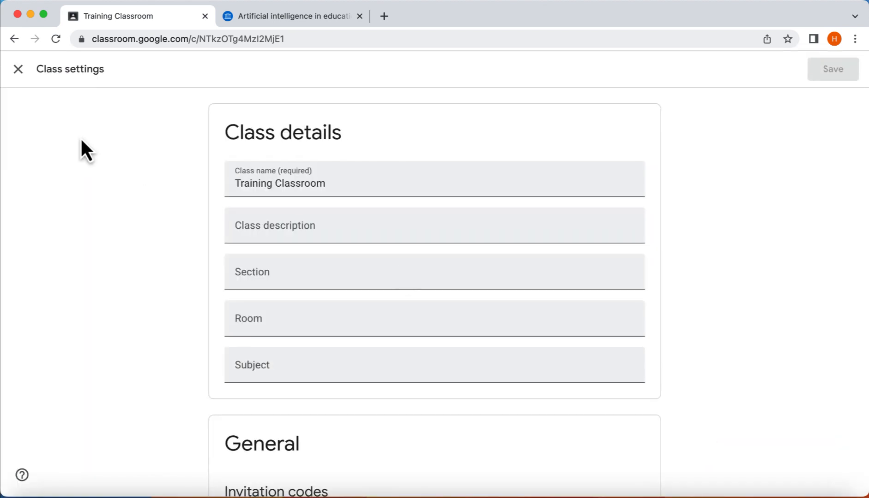
left_click(18, 70)
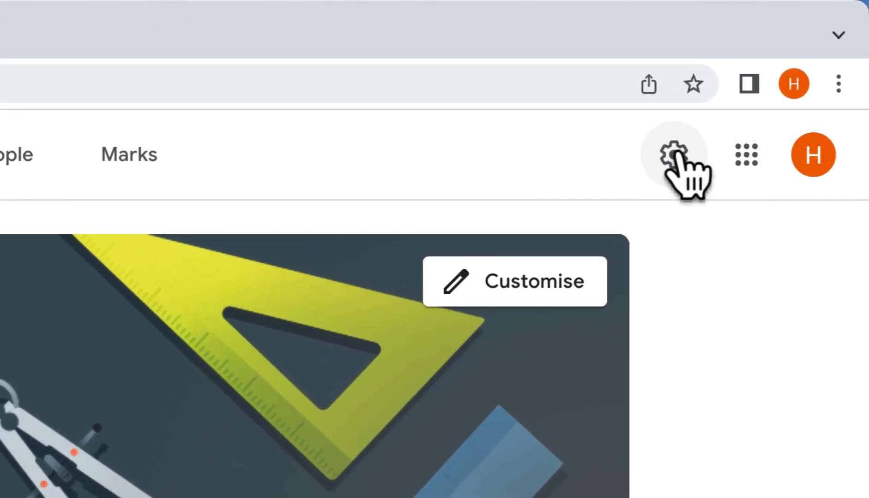
left_click(673, 157)
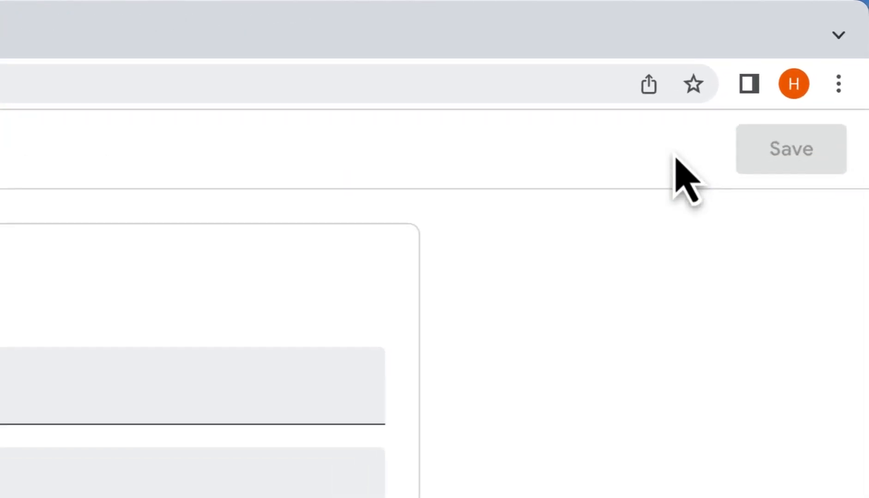
scroll(416, 323, "down", 10)
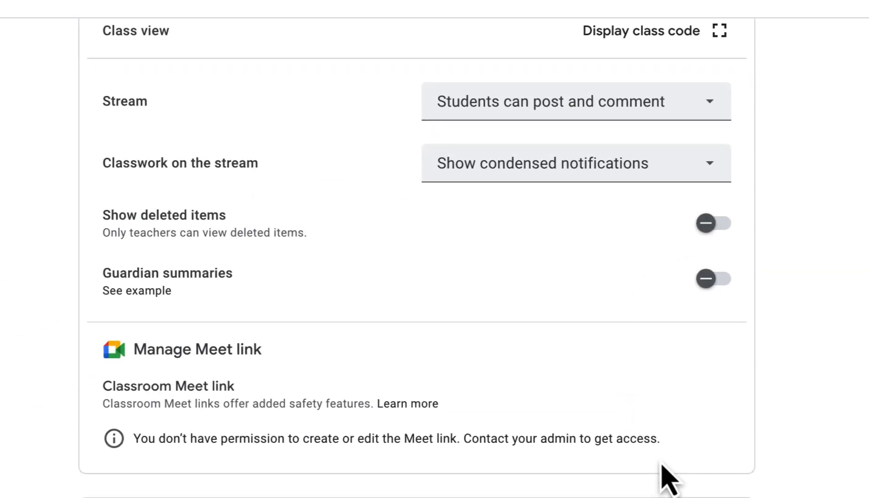
scroll(661, 465, "down", 2)
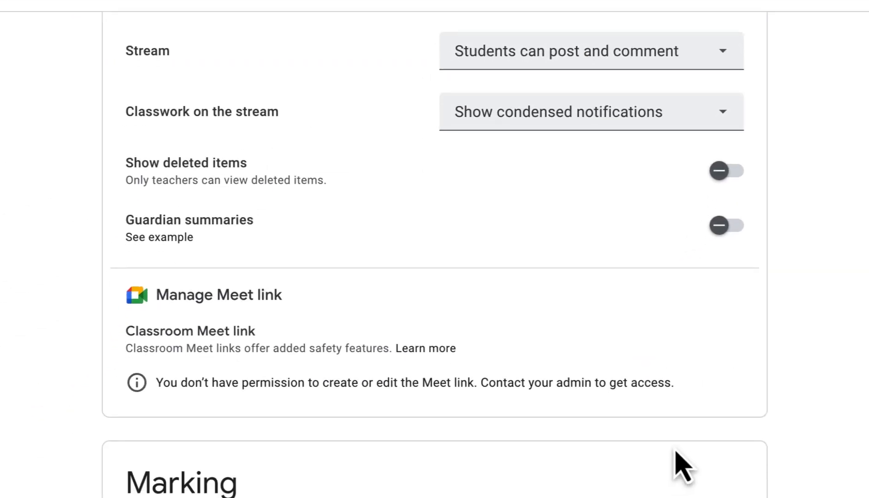
scroll(660, 465, "up", 1)
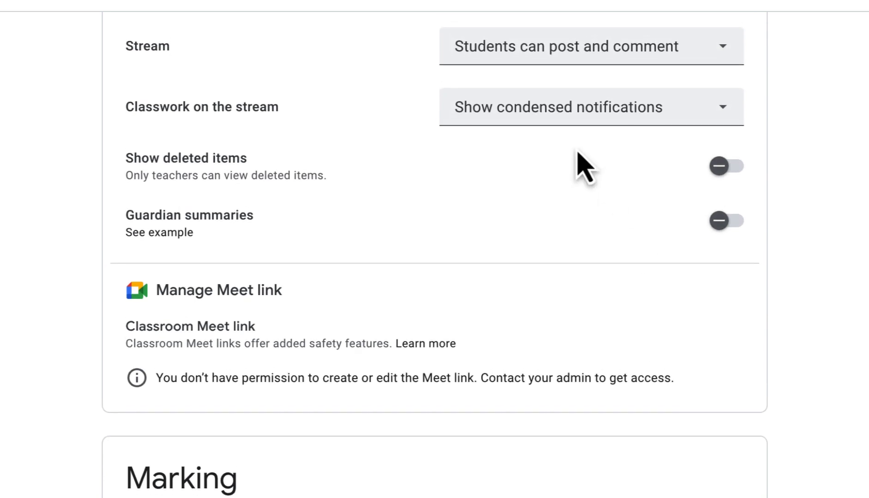
scroll(156, 107, "up", 1)
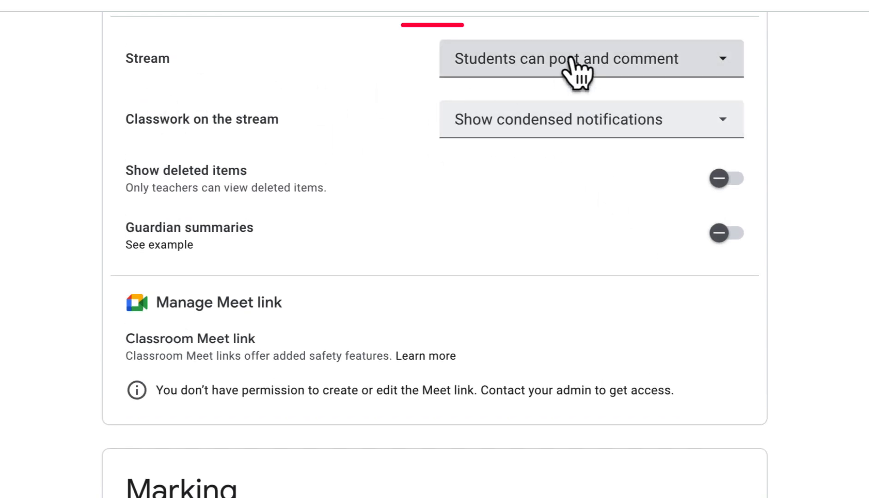
left_click(728, 69)
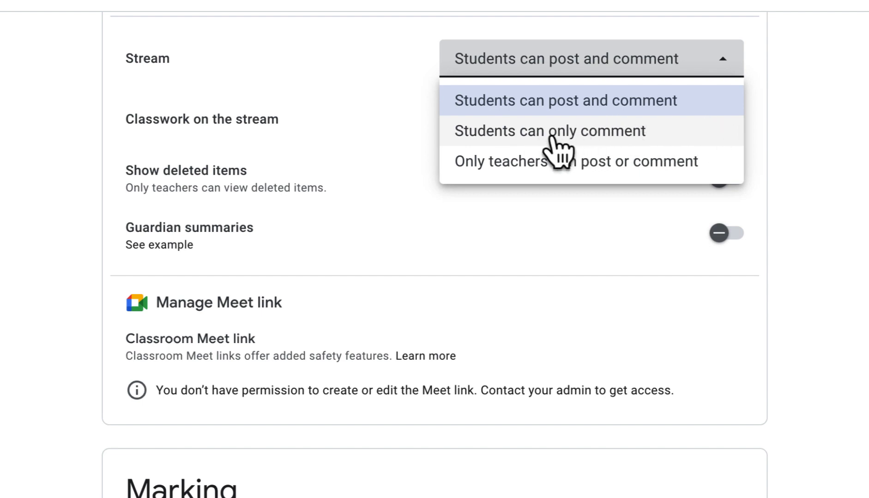
left_click(594, 128)
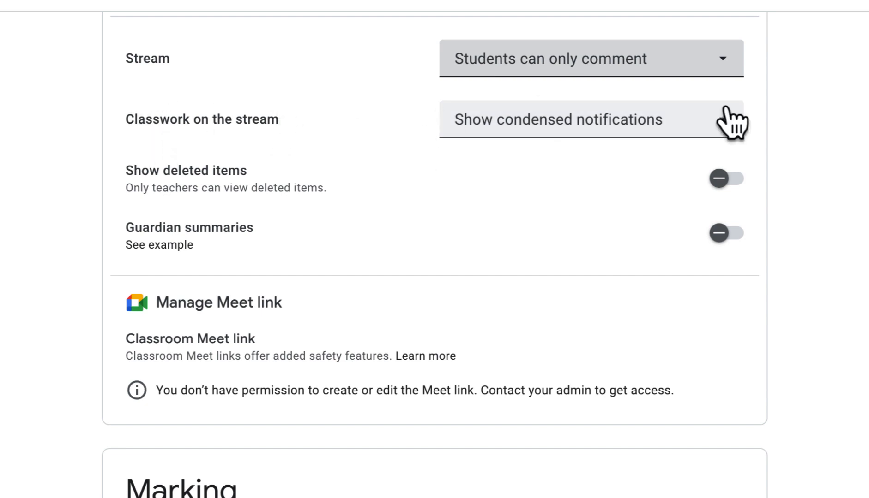
- Check the Classwork on the stream options, keep Show condensed notifications, and save the class settings
left_click(720, 131)
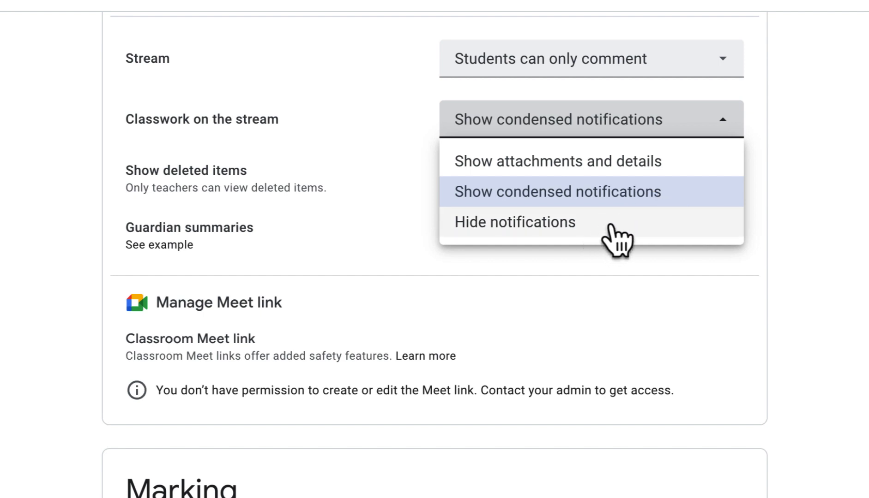
left_click(355, 120)
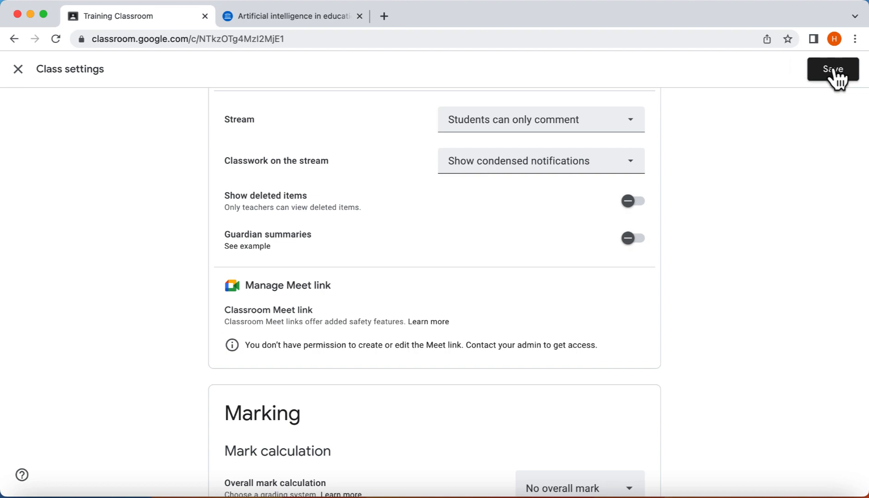
left_click(833, 70)
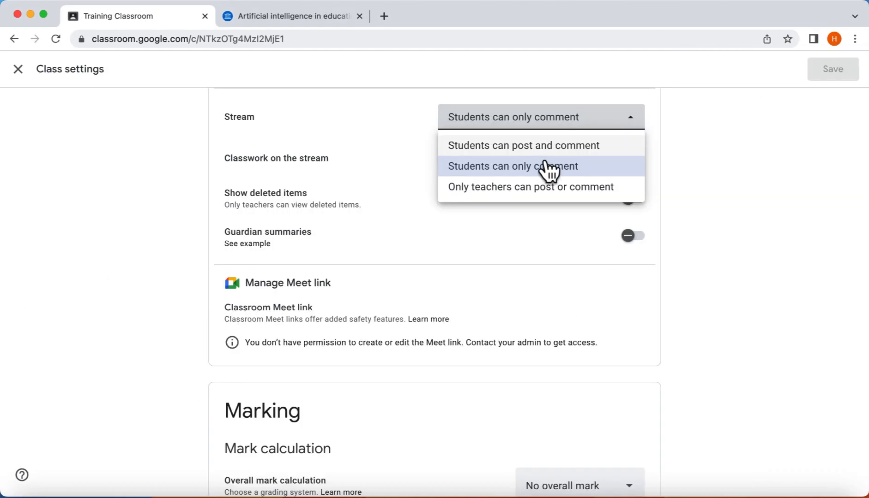
- Set the Stream permission to Students can post and comment, and open a new announcement from the student account
left_click(547, 146)
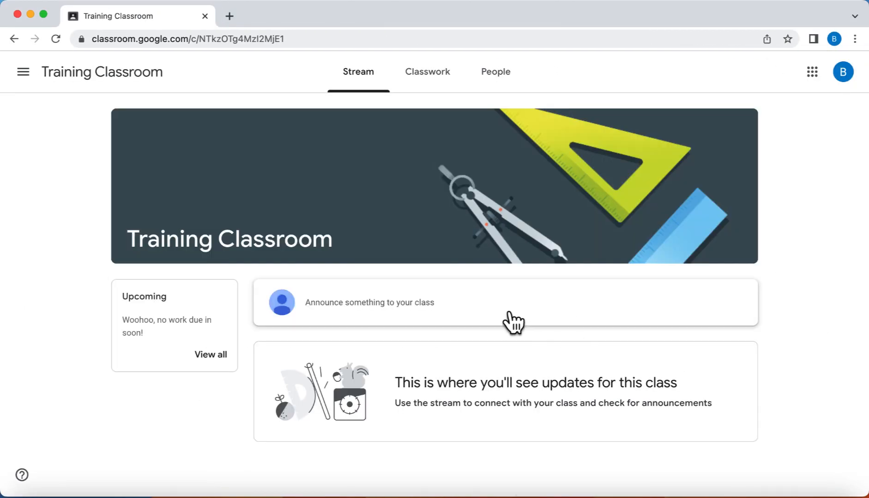
left_click(504, 305)
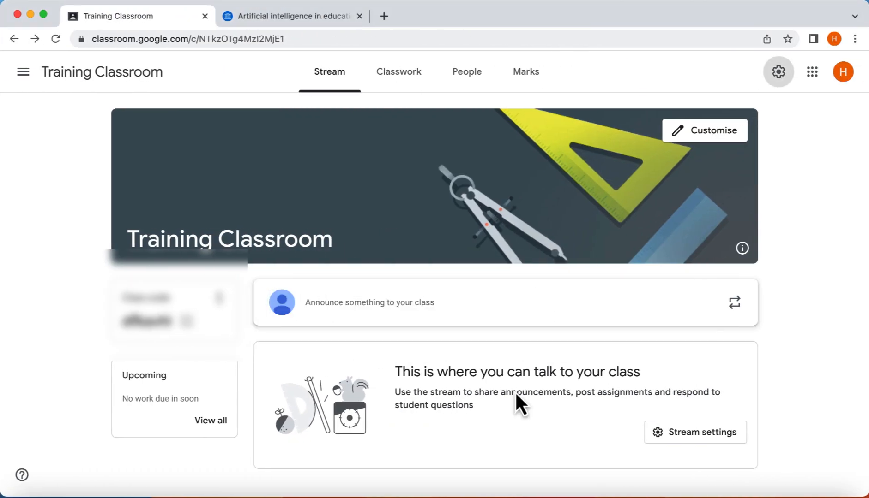
- Start a new announcement from the teacher account and address it to All students
left_click(498, 310)
left_click(483, 309)
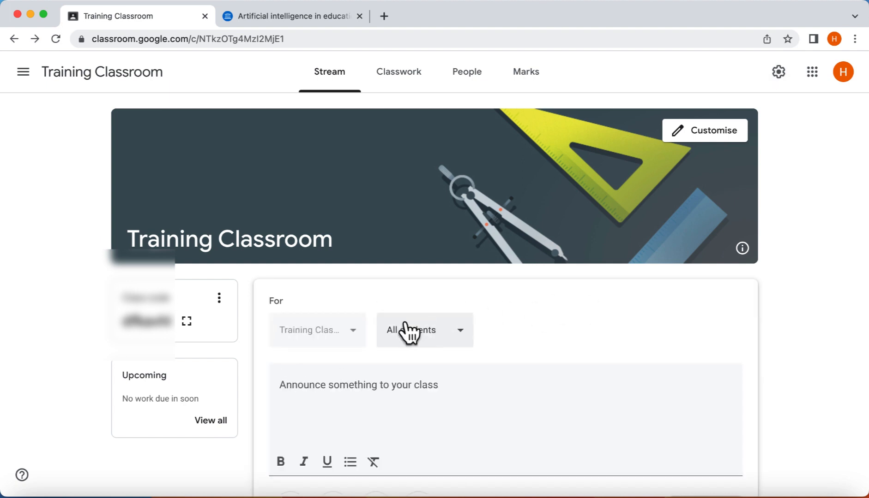
left_click(459, 331)
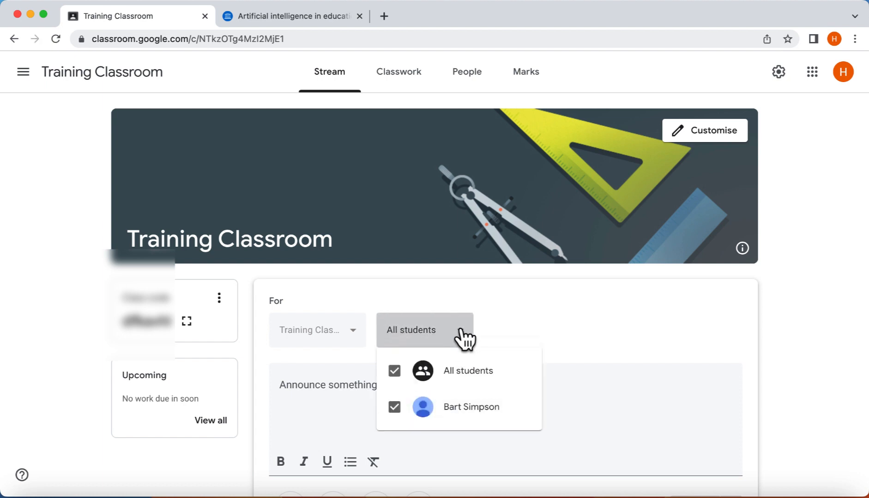
left_click(393, 372)
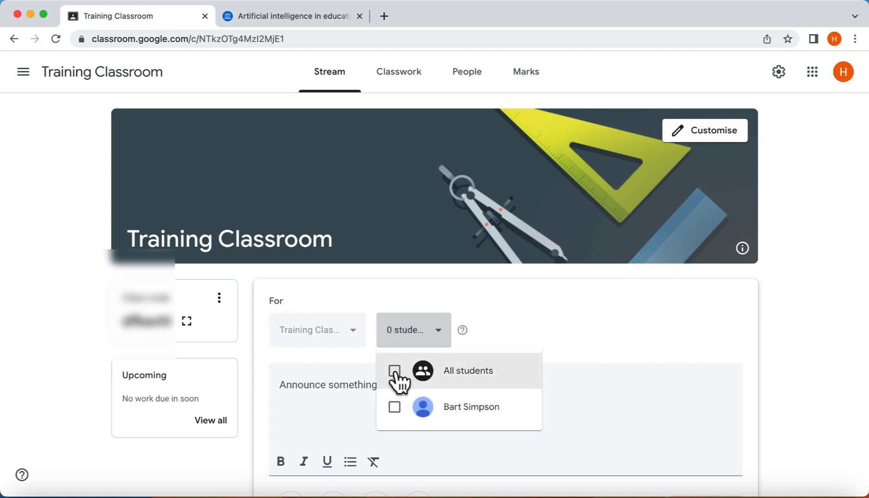
left_click(394, 407)
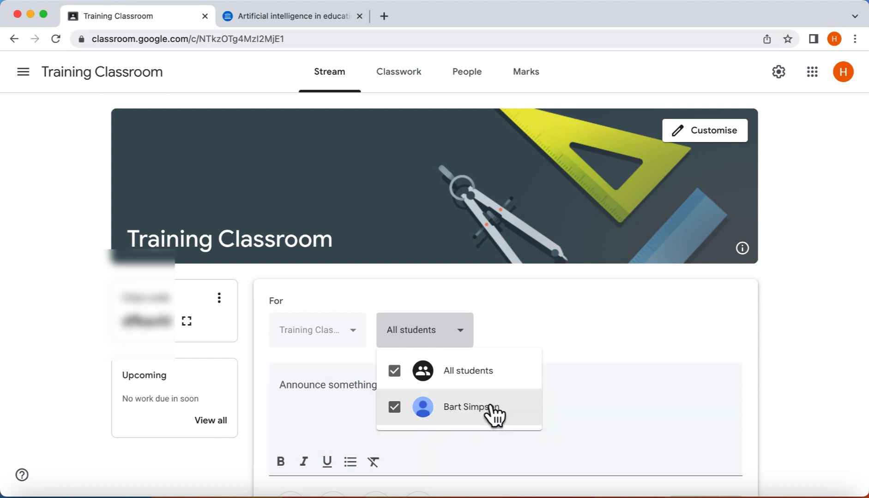
left_click(580, 396)
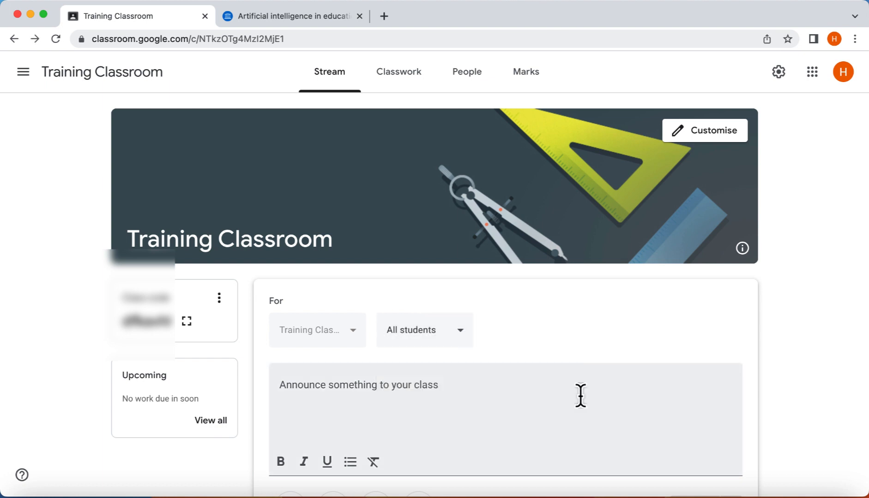
- Enter the announcement text "Read the attached website and make your comments."
left_click(384, 385)
type("Read the attached website and make your comments.")
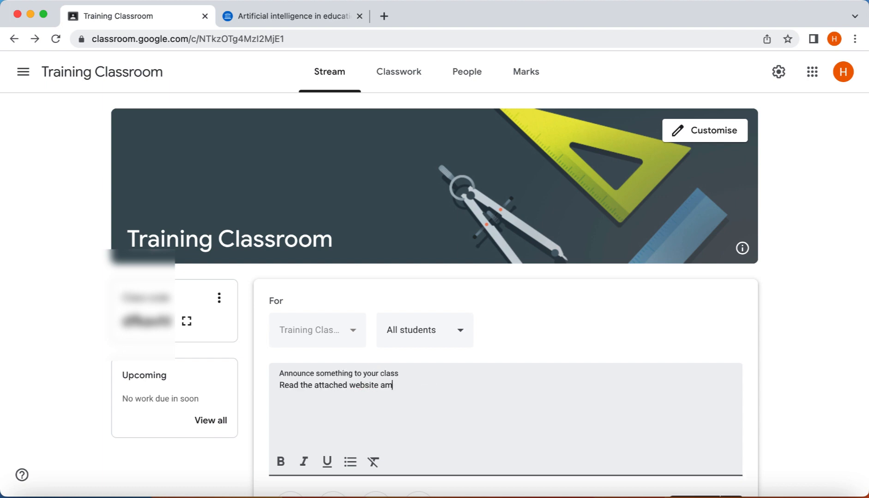
scroll(463, 355, "down", 2)
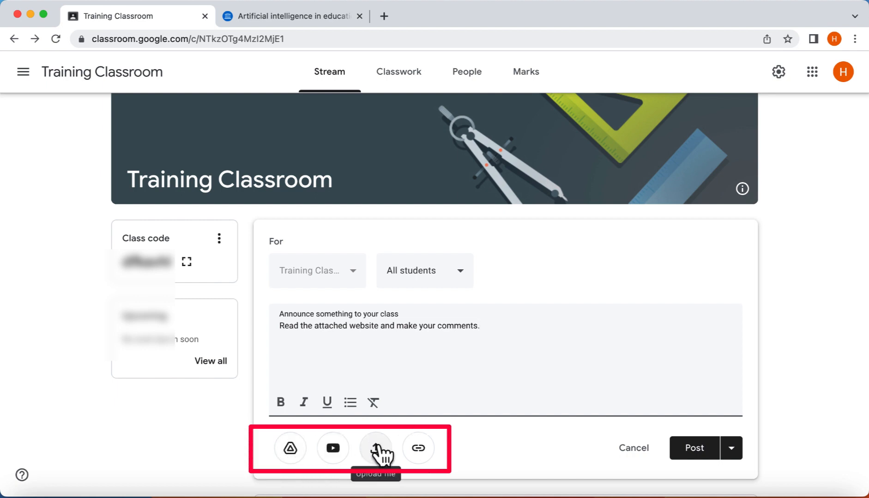
- Attach the UNESCO page unesco.org/en/digital-education/artificial-intelligence to the announcement as a link, copying its address from the open page
left_click(420, 448)
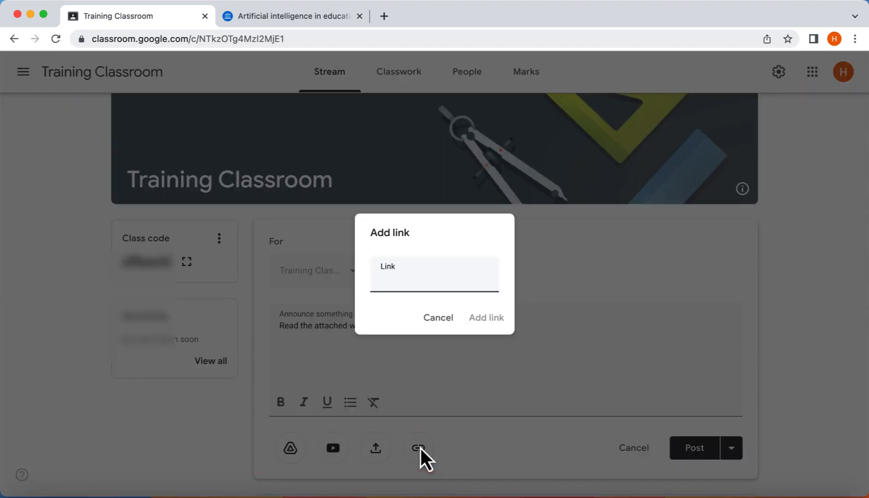
left_click(299, 17)
left_click(282, 43)
key("super+c")
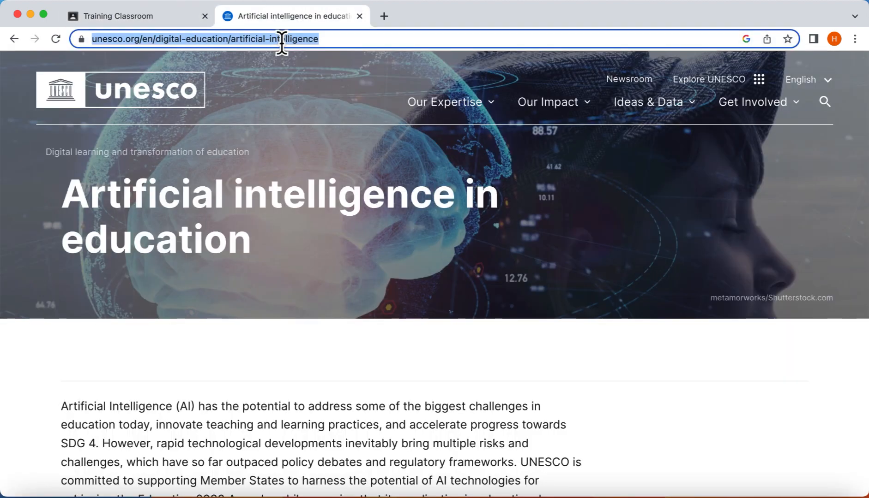
left_click(156, 16)
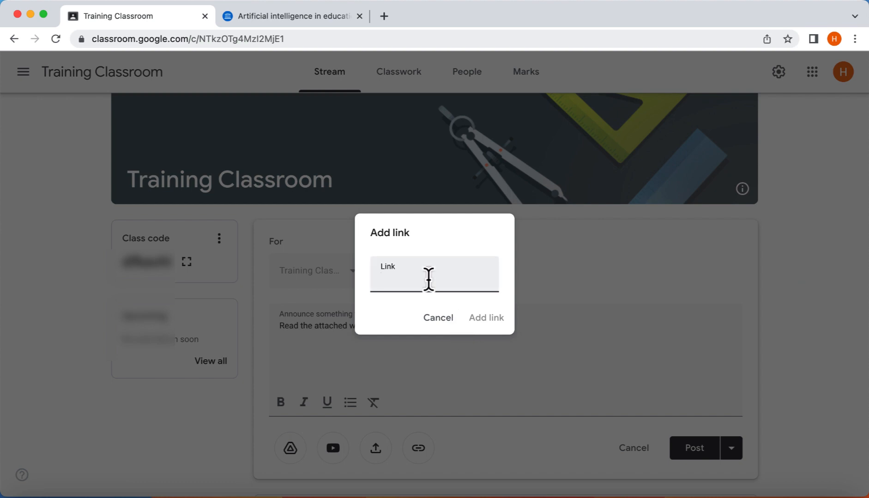
key("super+v")
left_click(486, 318)
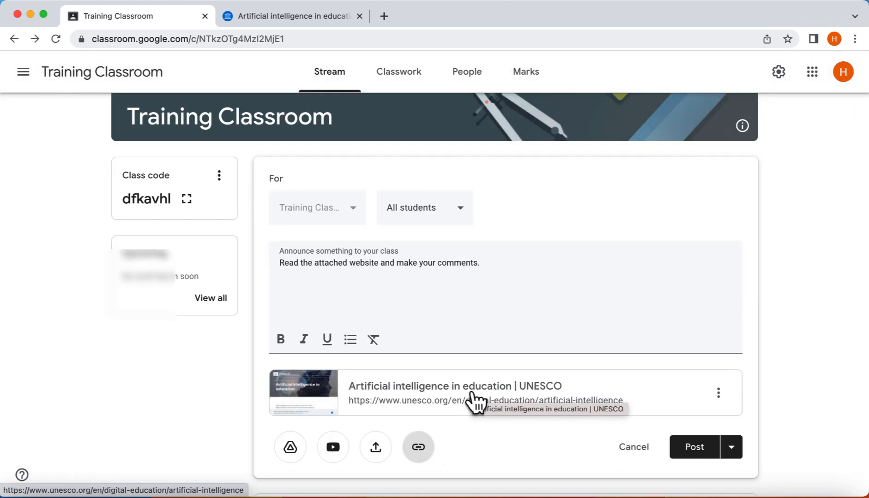
- Post the announcement to the class and bring it up in the student account's stream
left_click(736, 451)
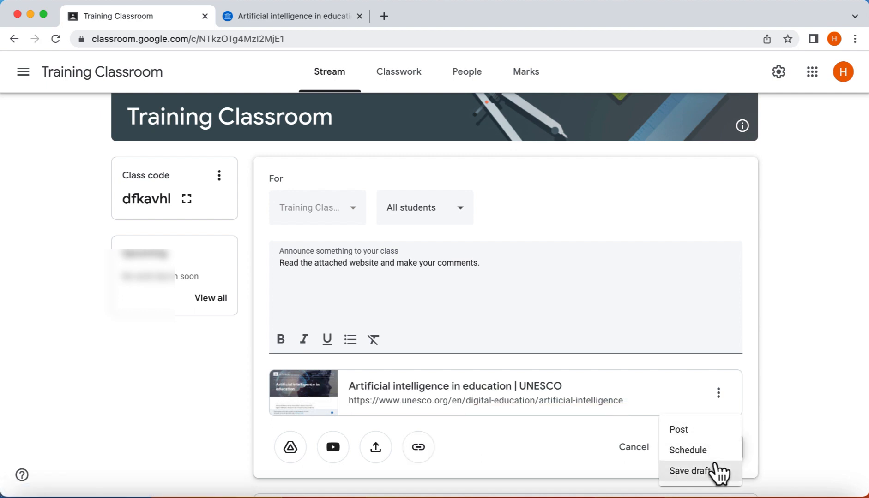
left_click(703, 431)
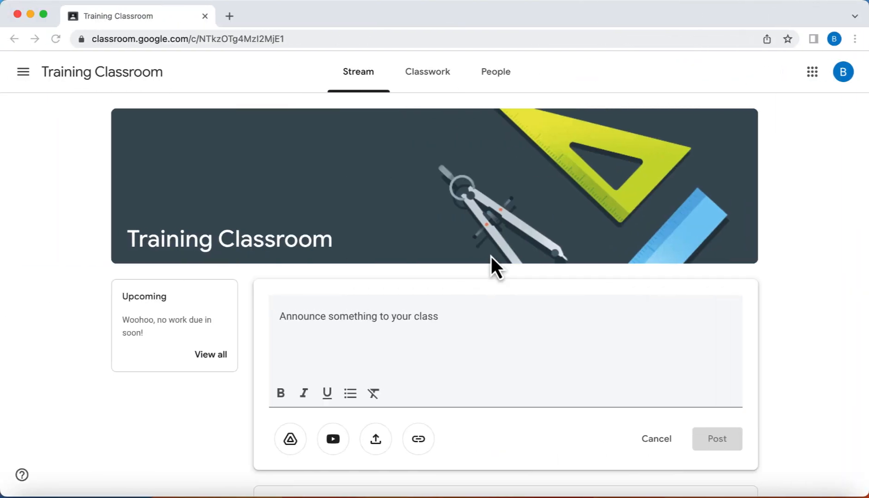
left_click(490, 255)
left_click(91, 69)
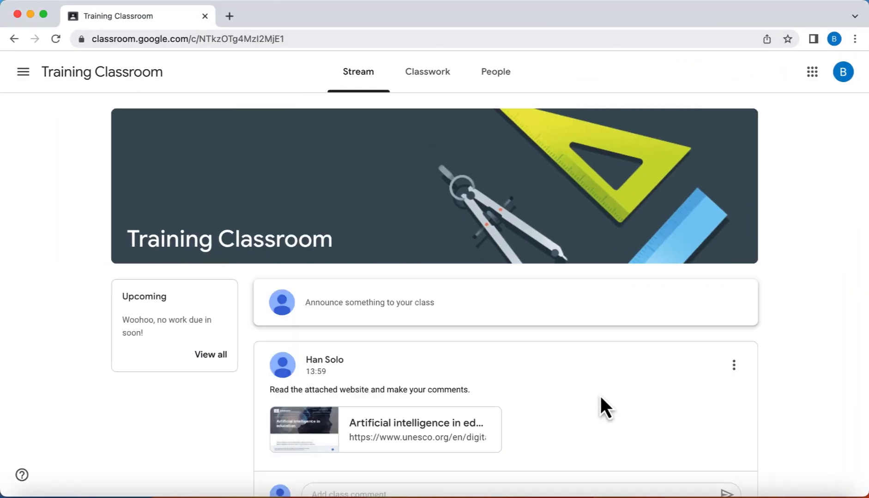
- Post the class comment "Great website" on the announcement from the student account
scroll(599, 394, "down", 1)
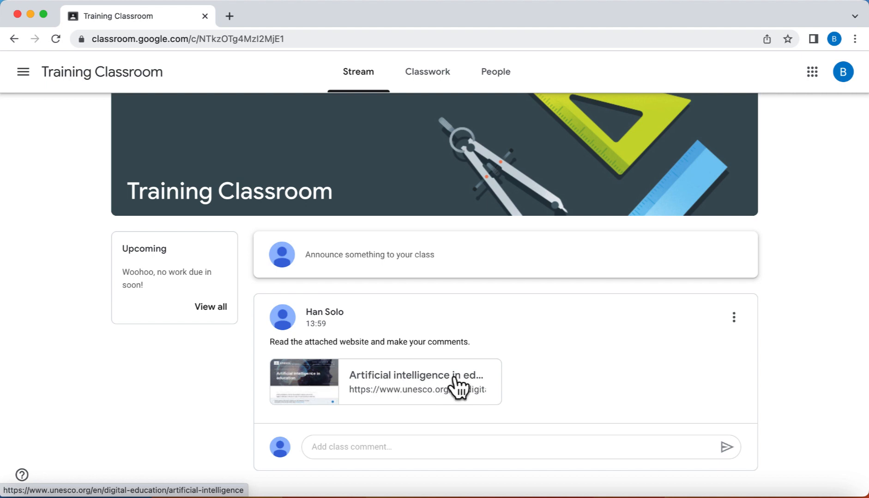
left_click(391, 447)
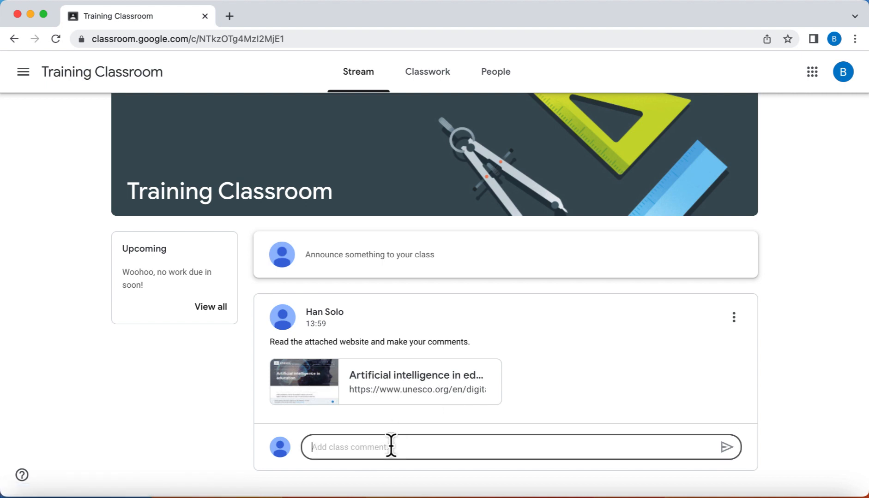
type("Great website")
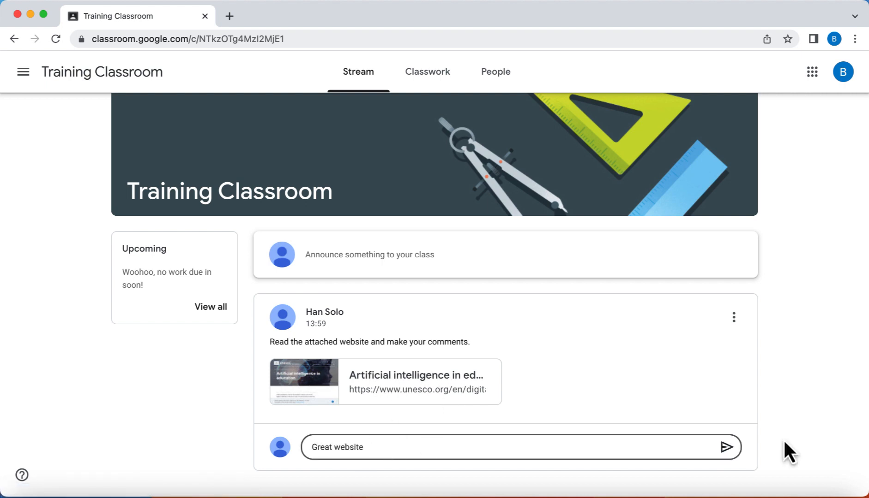
left_click(726, 447)
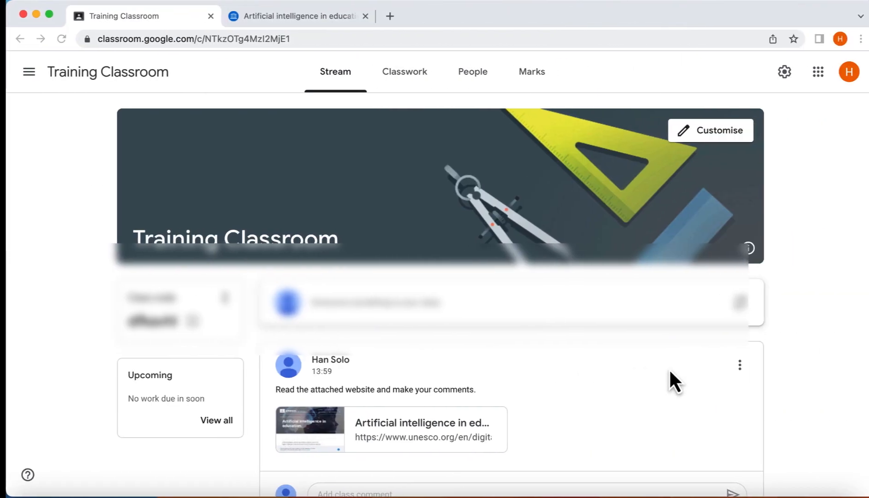
- Reload the teacher's stream and view the moderation options for the student's comment
left_click(56, 40)
mouse_move(577, 396)
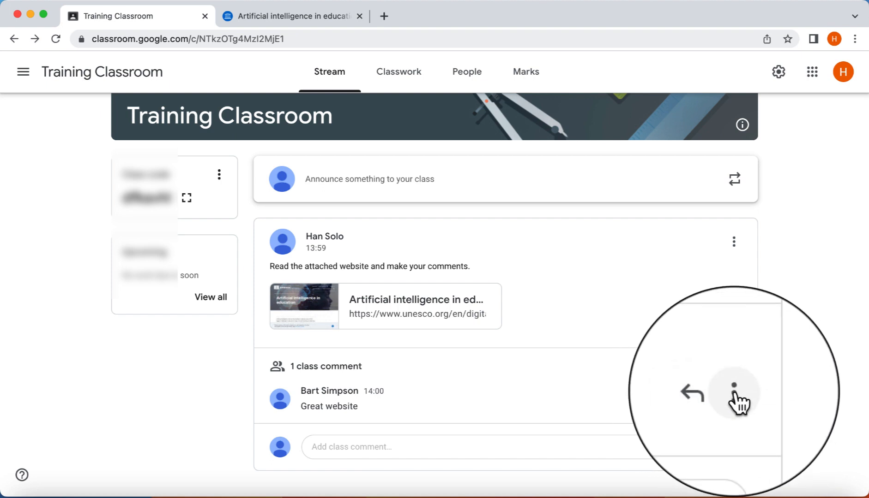
left_click(735, 396)
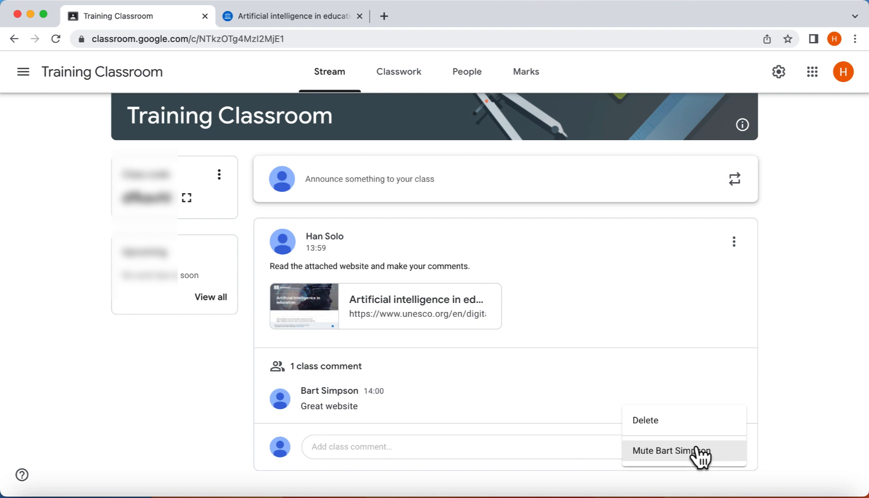
scroll(542, 339, "up", 3)
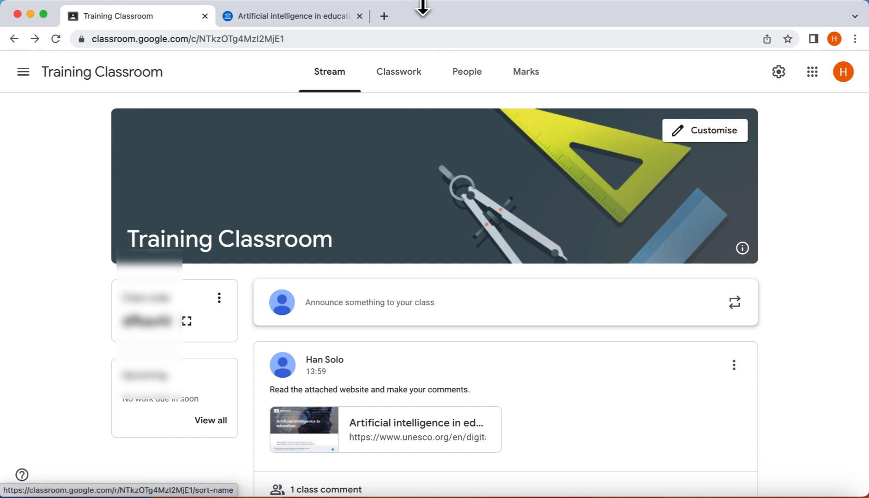
- Create a short-answer classwork question reading "What are your thoughts on AI in Education?" and post it to all students
left_click(403, 78)
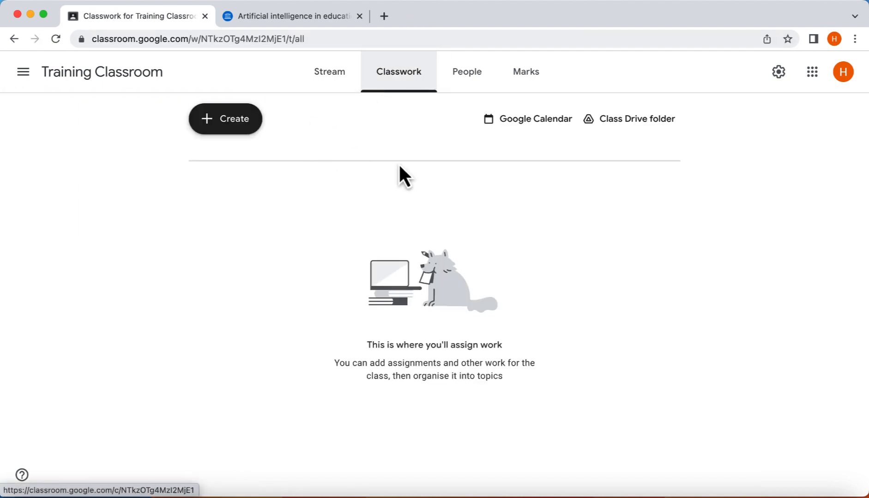
left_click(229, 121)
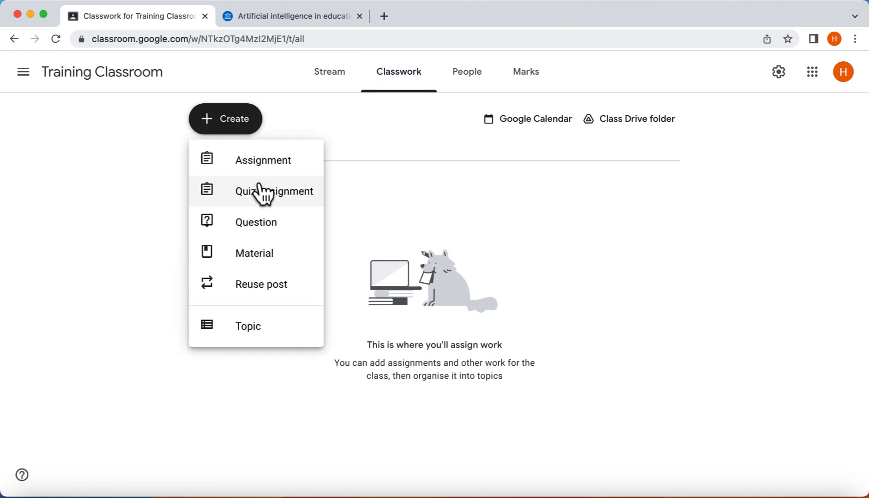
left_click(261, 223)
type("What are your thoughts on AI in Education?")
left_click(549, 142)
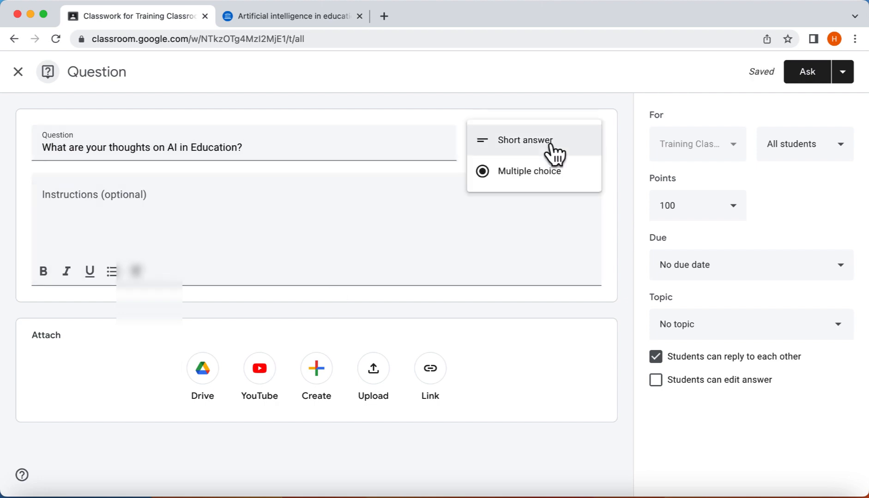
left_click(548, 142)
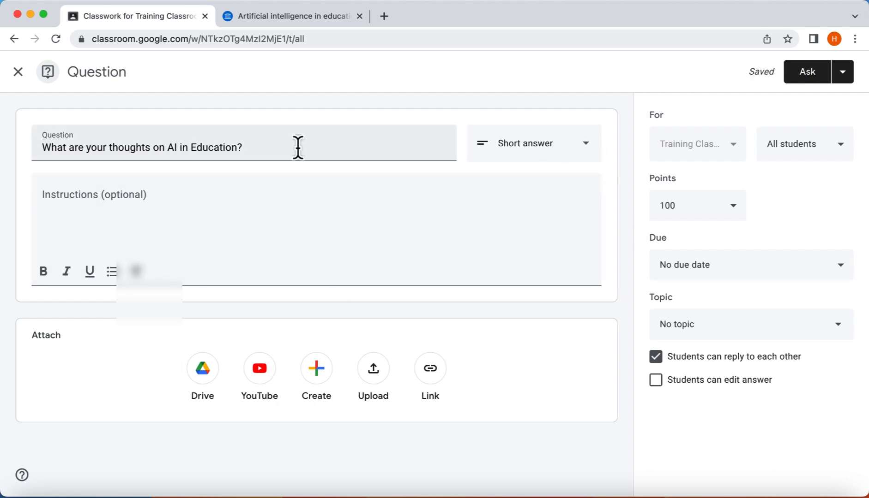
left_click(808, 74)
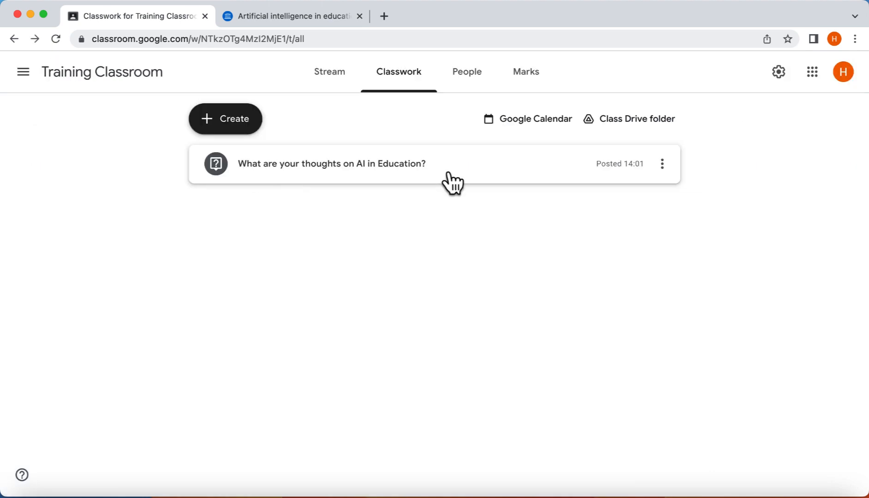
- Compare how the new question appears in the stream and in the classwork list, in both the teacher and student accounts
left_click(331, 73)
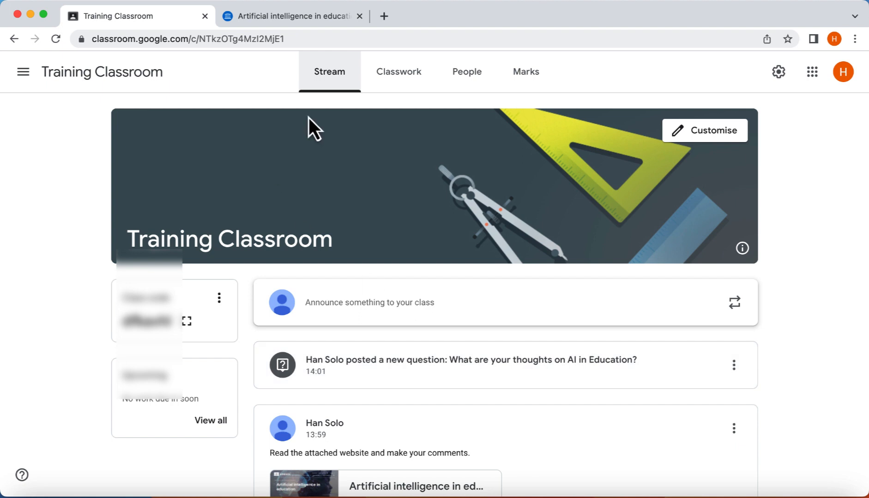
left_click(398, 78)
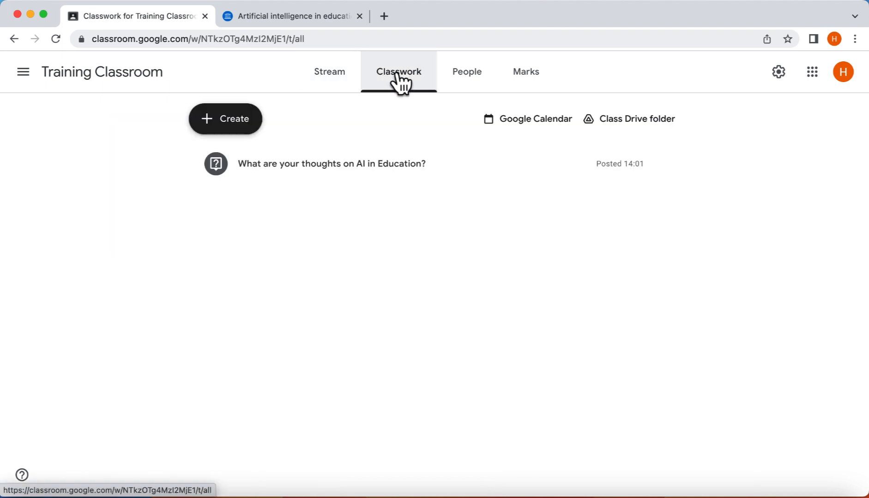
left_click(334, 83)
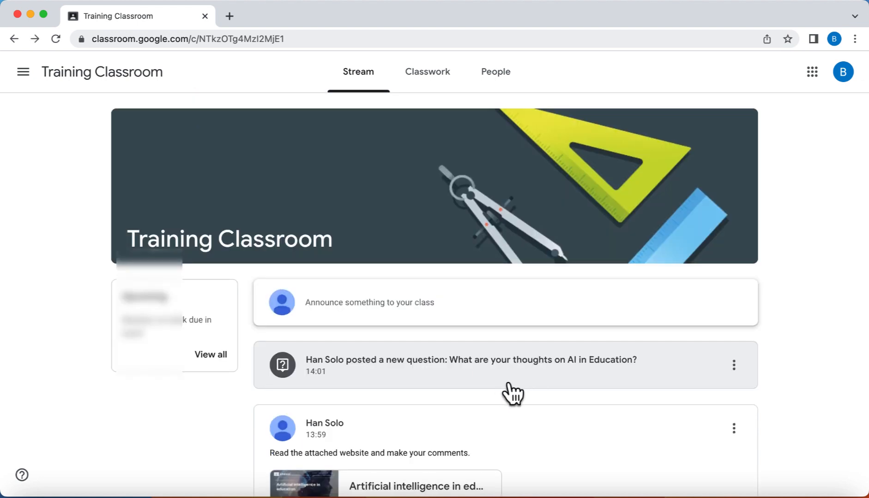
left_click(431, 76)
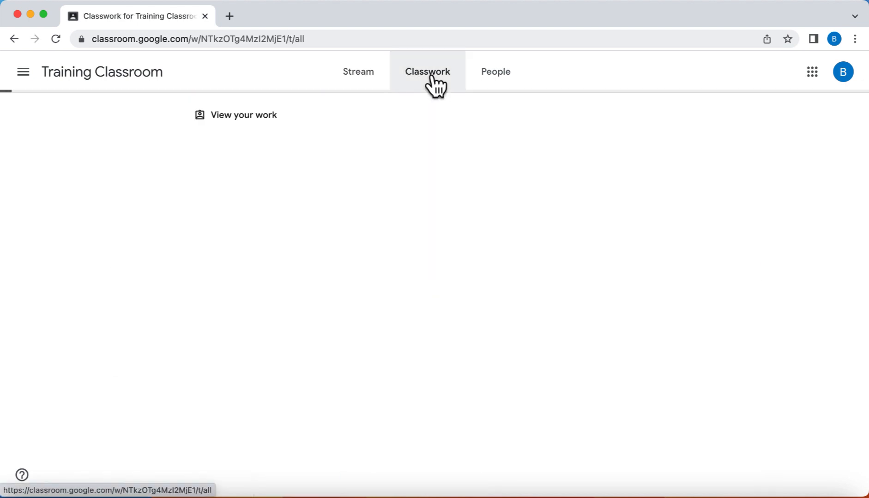